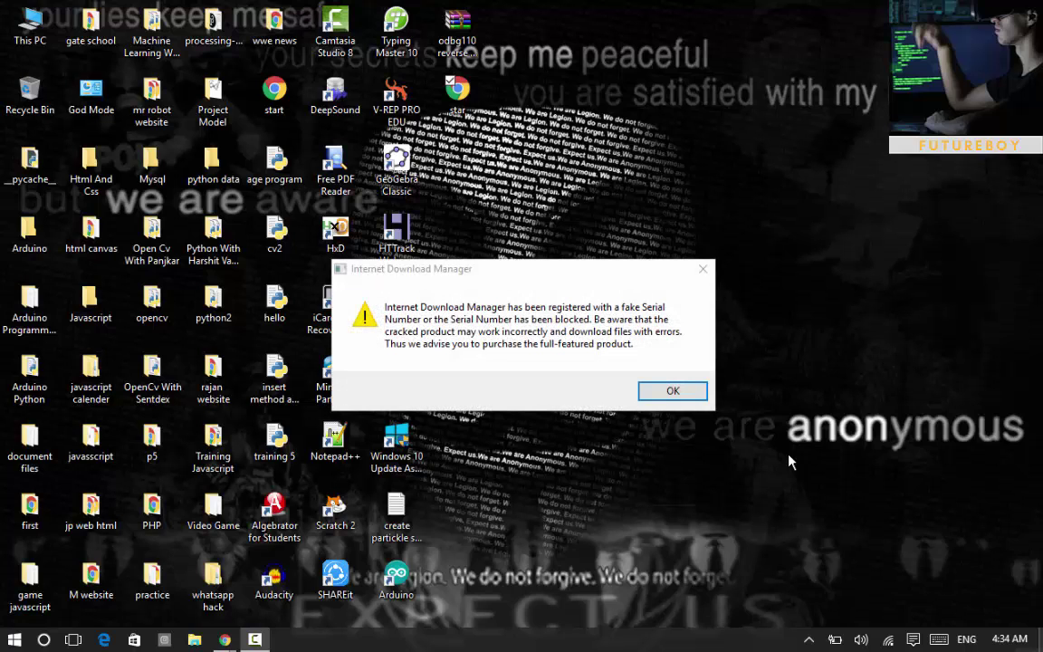
Dismiss the Internet Download Manager serial number warning and cancel its registration form
left_click(669, 396)
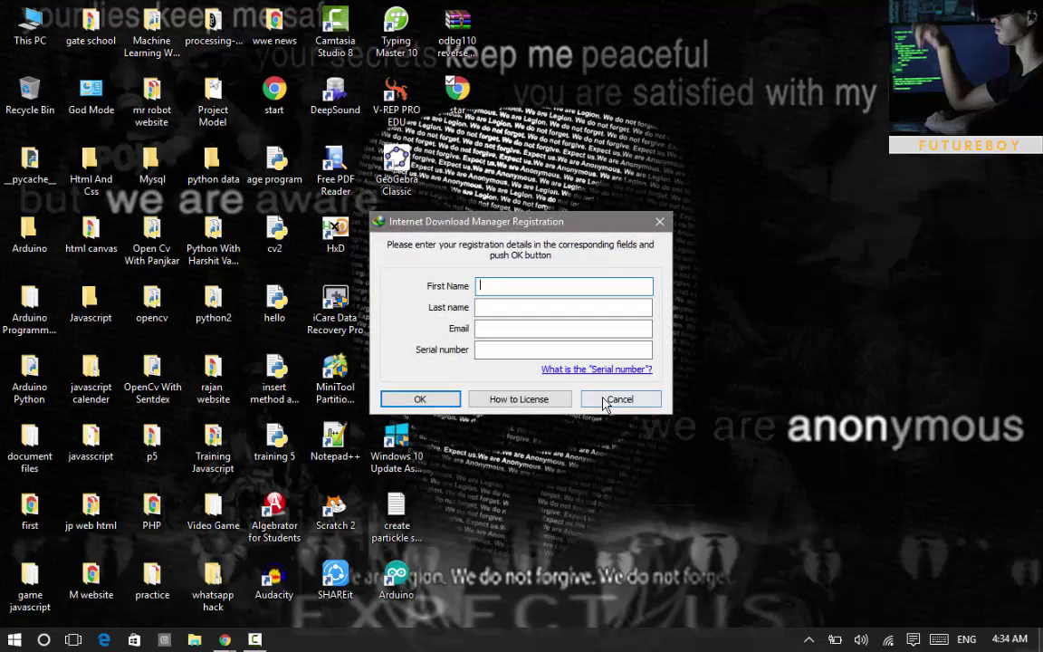
left_click(624, 398)
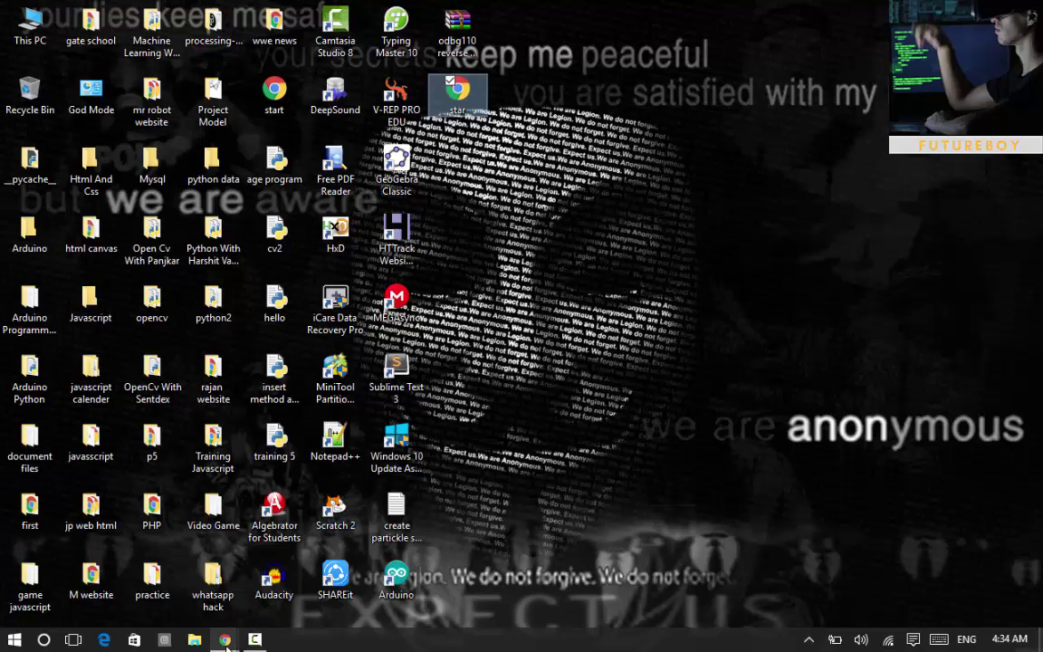
Bring up the Chrome window with the Futureboy page and close its New Tab and Futureboy tabs
mouse_move(226, 641)
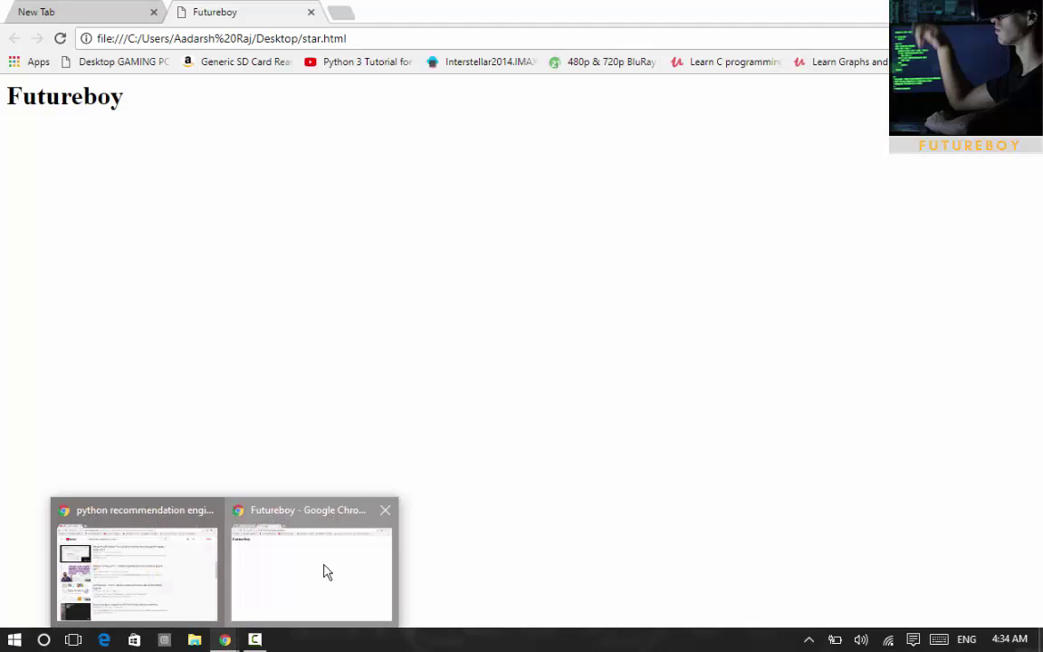
left_click(324, 572)
left_click(157, 18)
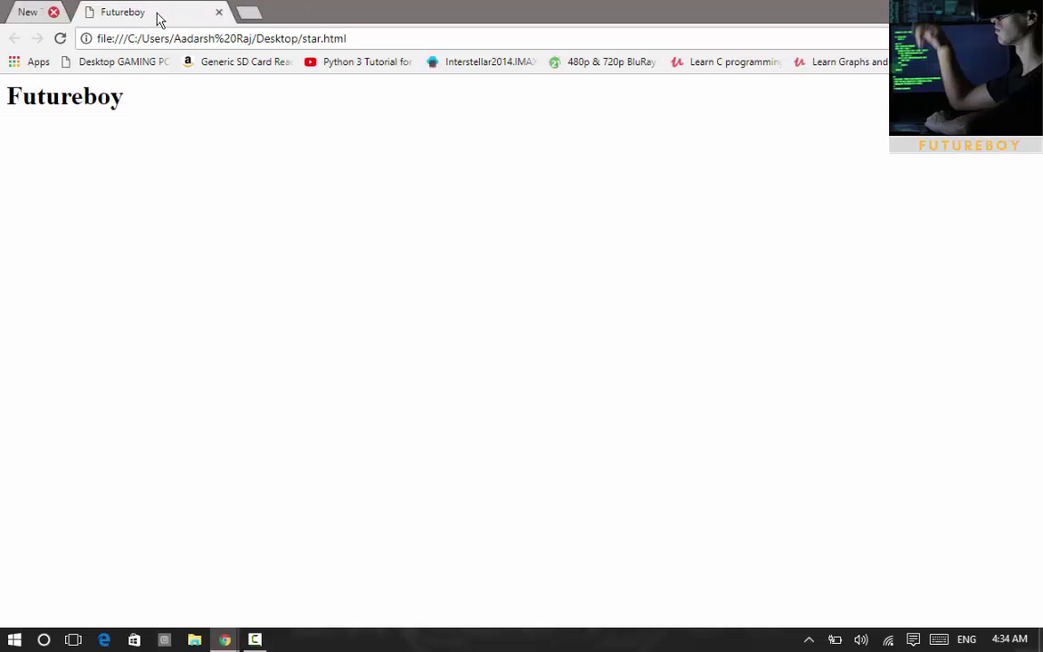
left_click(157, 17)
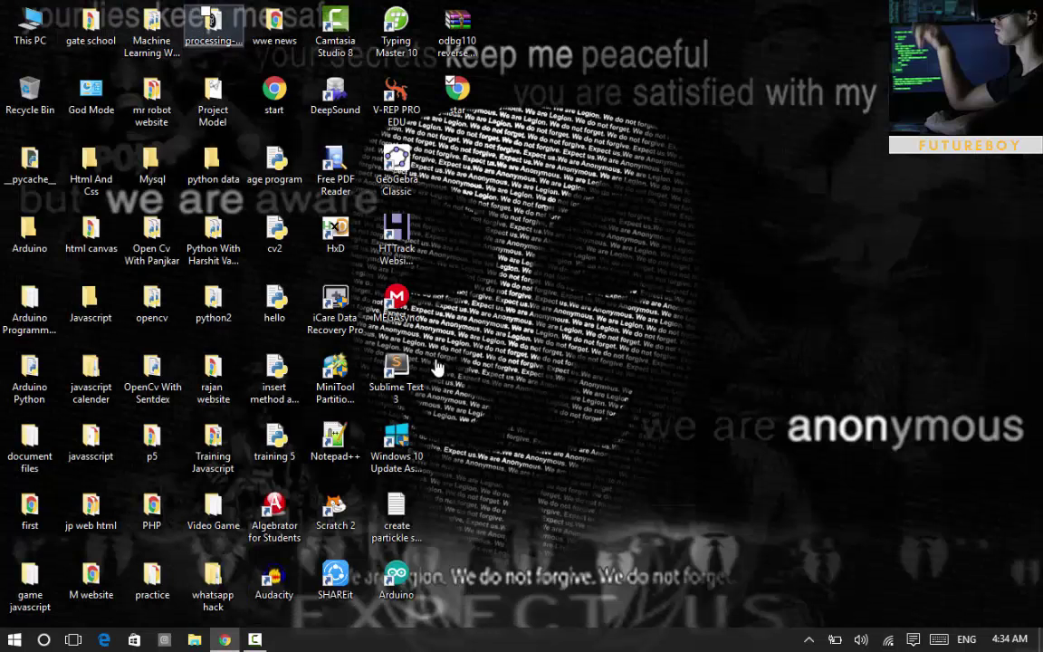
Open a new Chrome window, go to Google and search for "download vmware virtual machine"
left_click(225, 639)
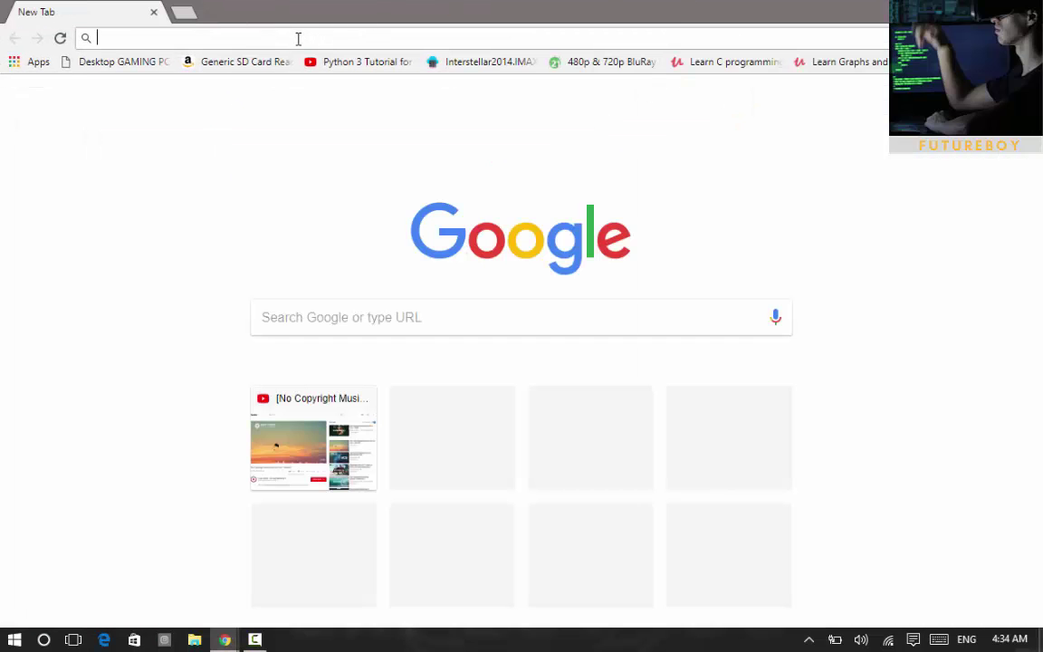
type("g")
key("Return")
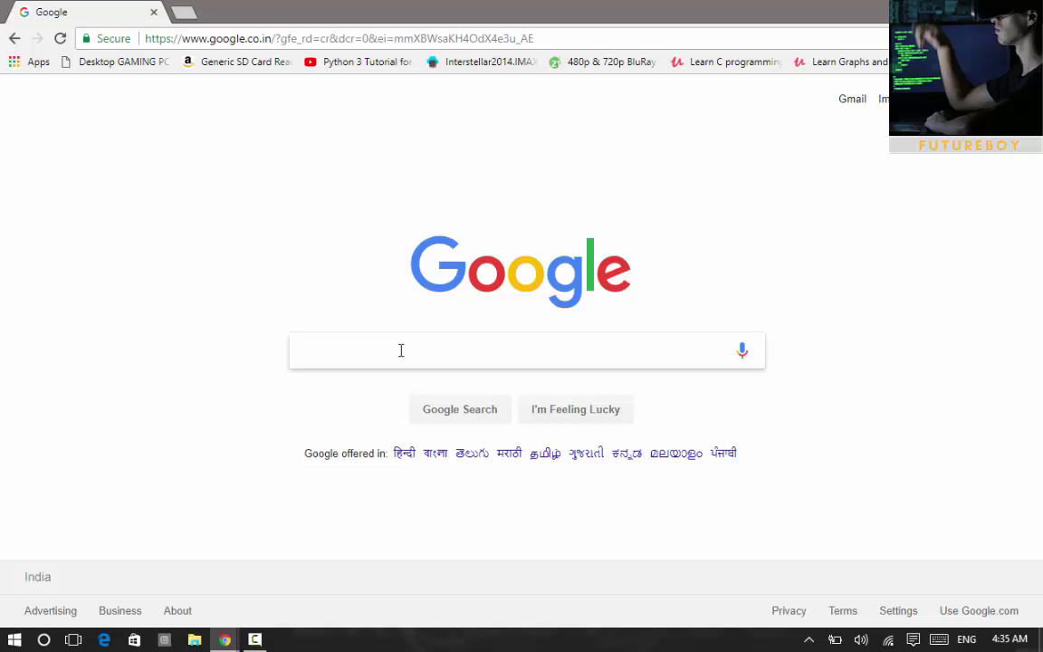
type("load vmware vi")
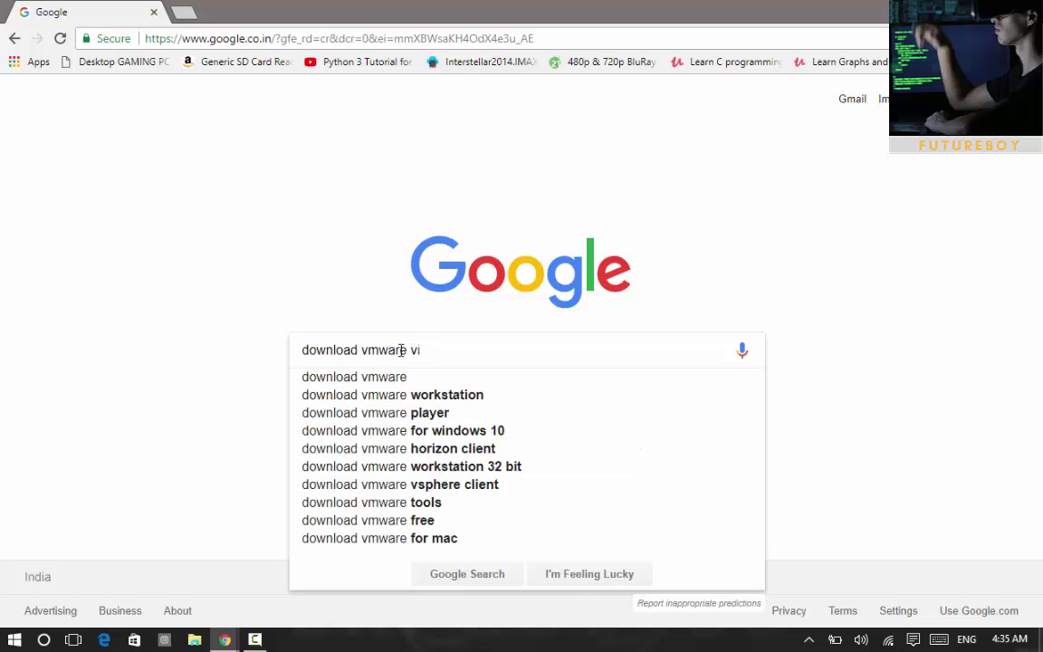
type("rtual machine")
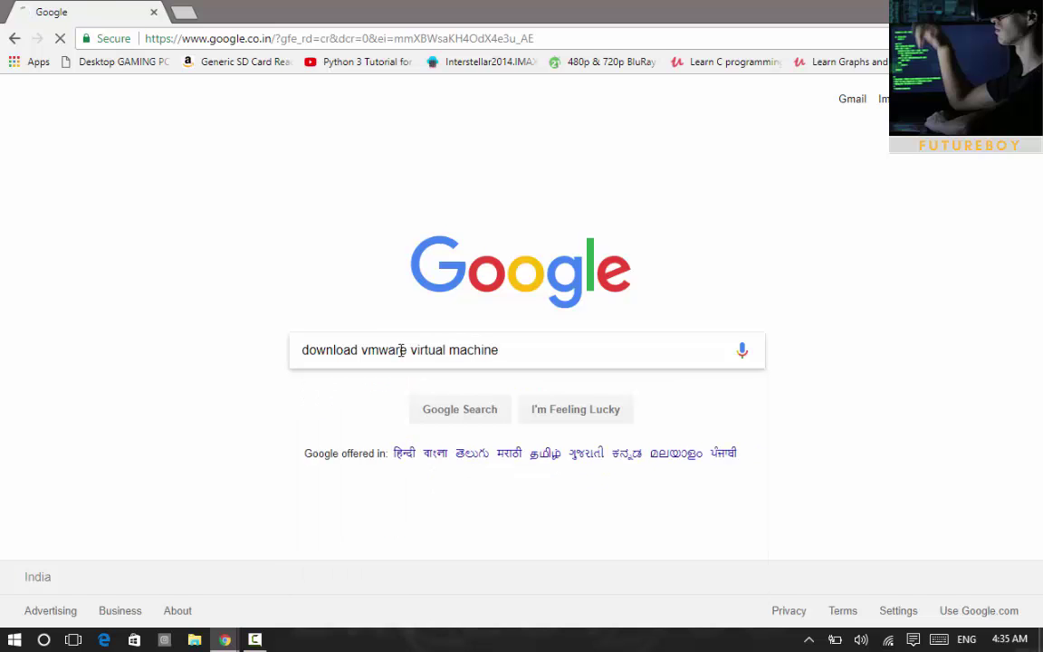
key("Return")
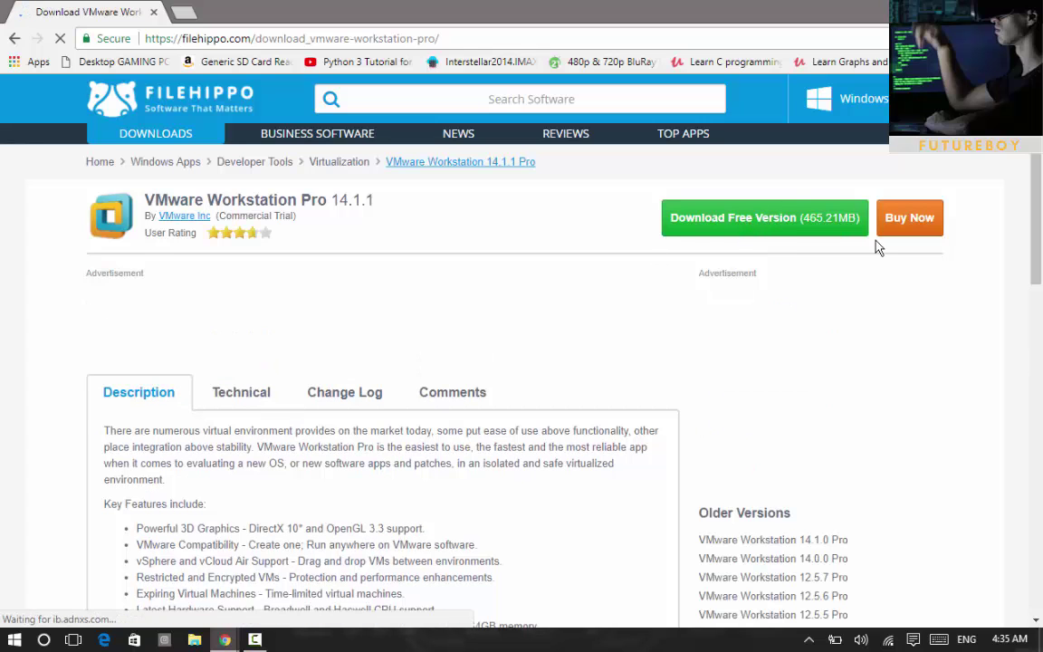
Skim the VMware Workstation Pro 14.1.1 description on FileHippo and request the free version download
scroll(252, 371, "down", 4)
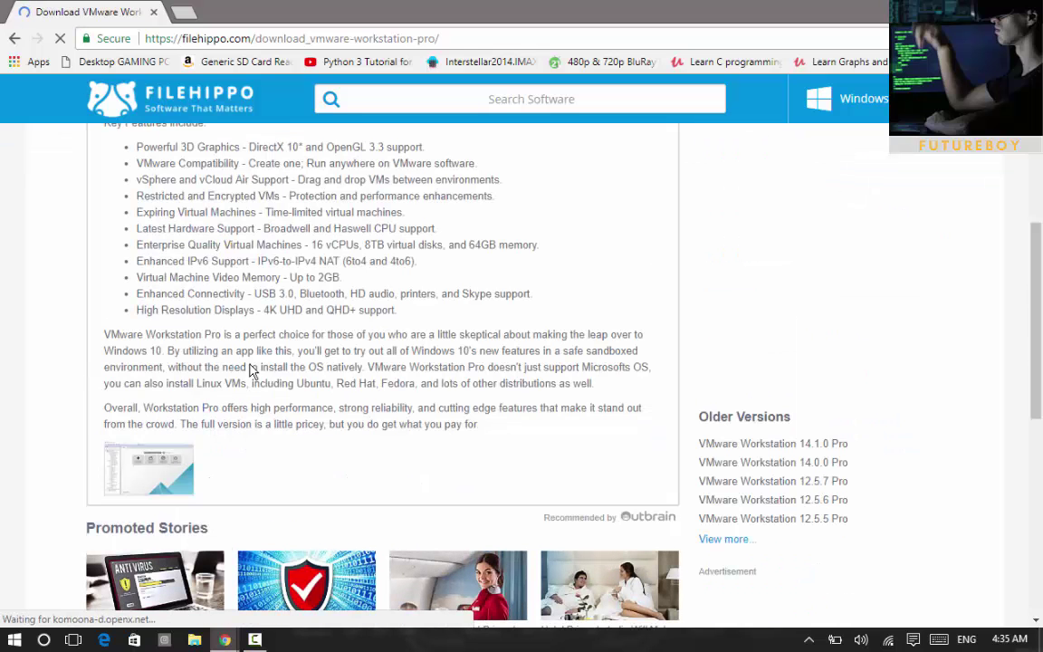
left_click_drag(292, 407, 203, 321)
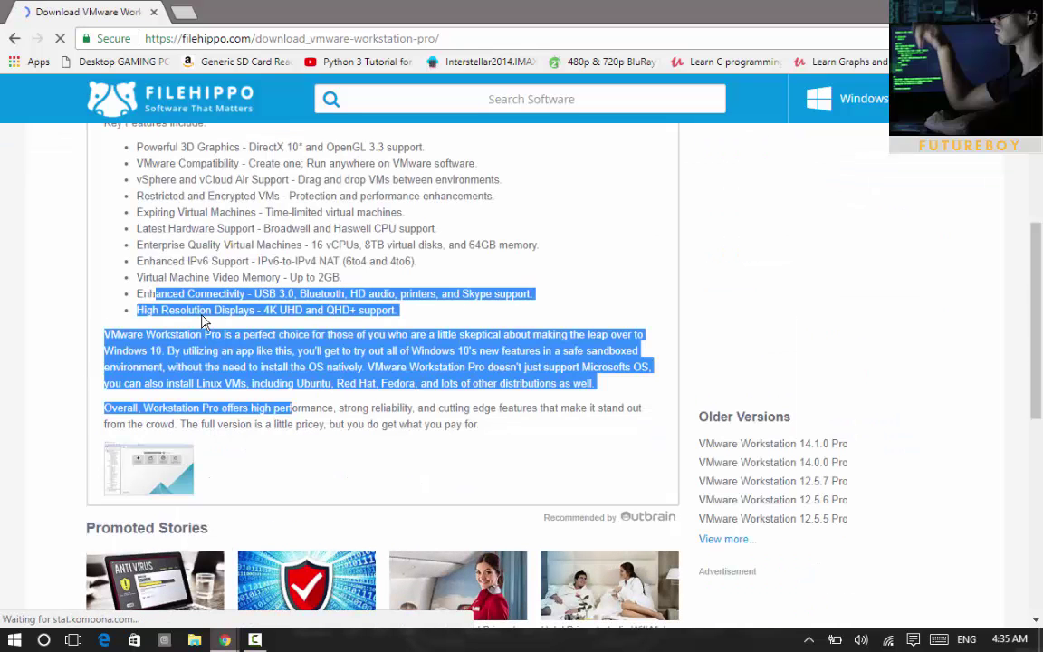
left_click(496, 258)
left_click_drag(1038, 228, 1038, 169)
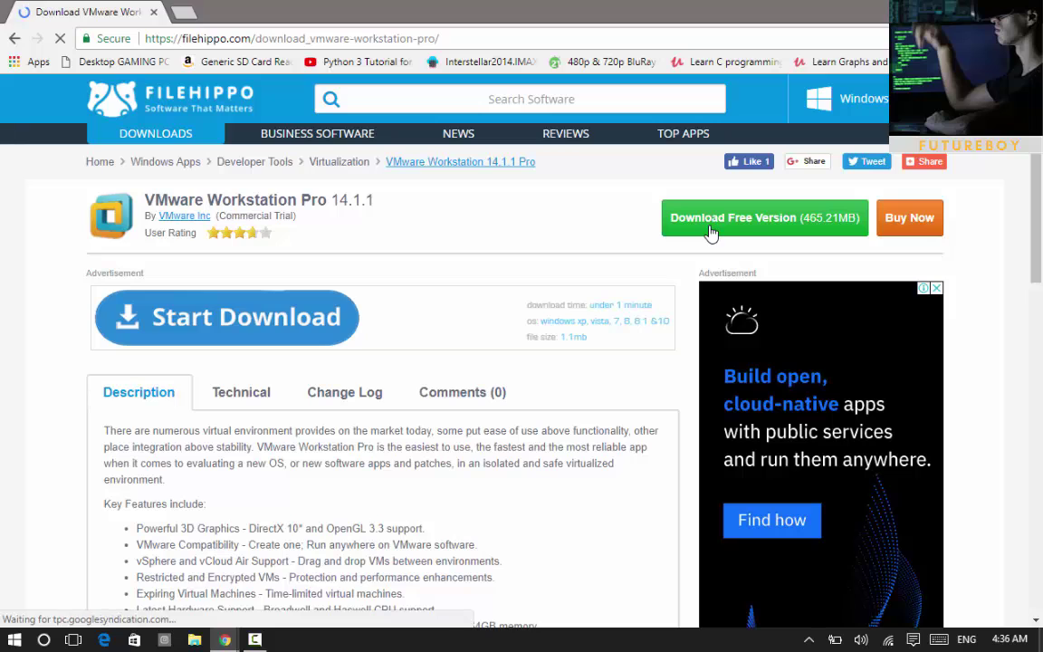
left_click(712, 234)
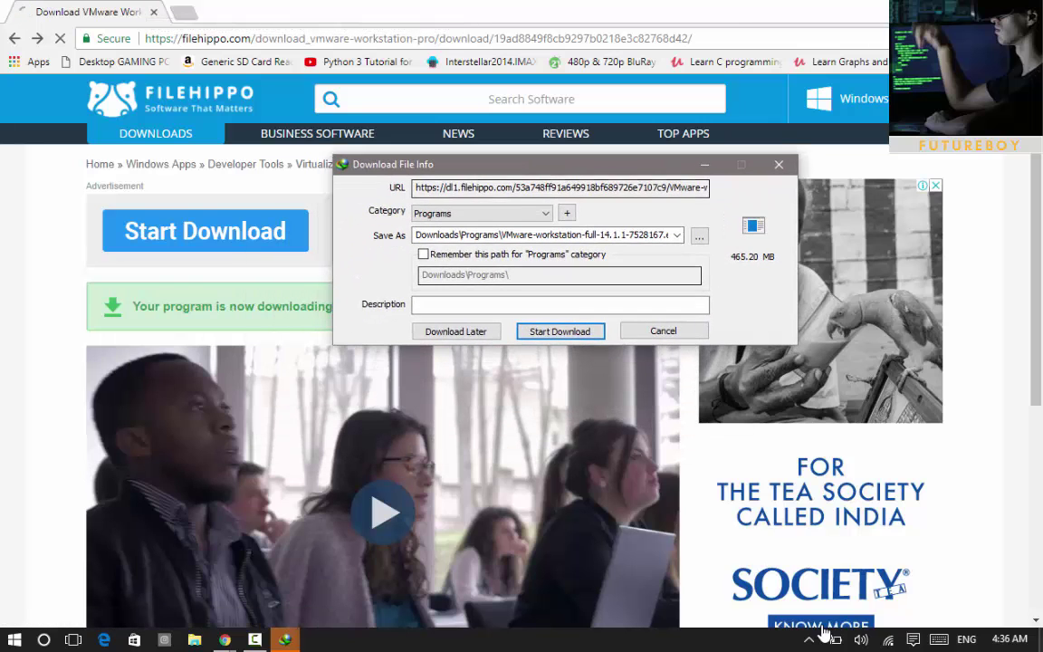
Try to start the installer download into the Downloads\Programs folder and cancel the duplicate download prompt
key("Return")
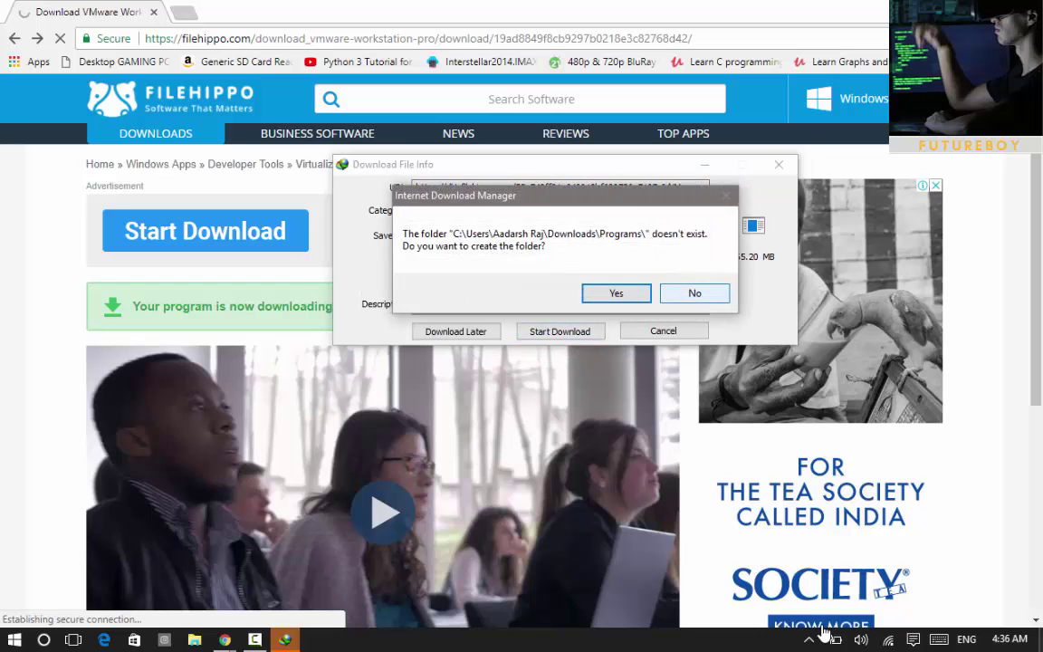
key("Return")
key("Tab")
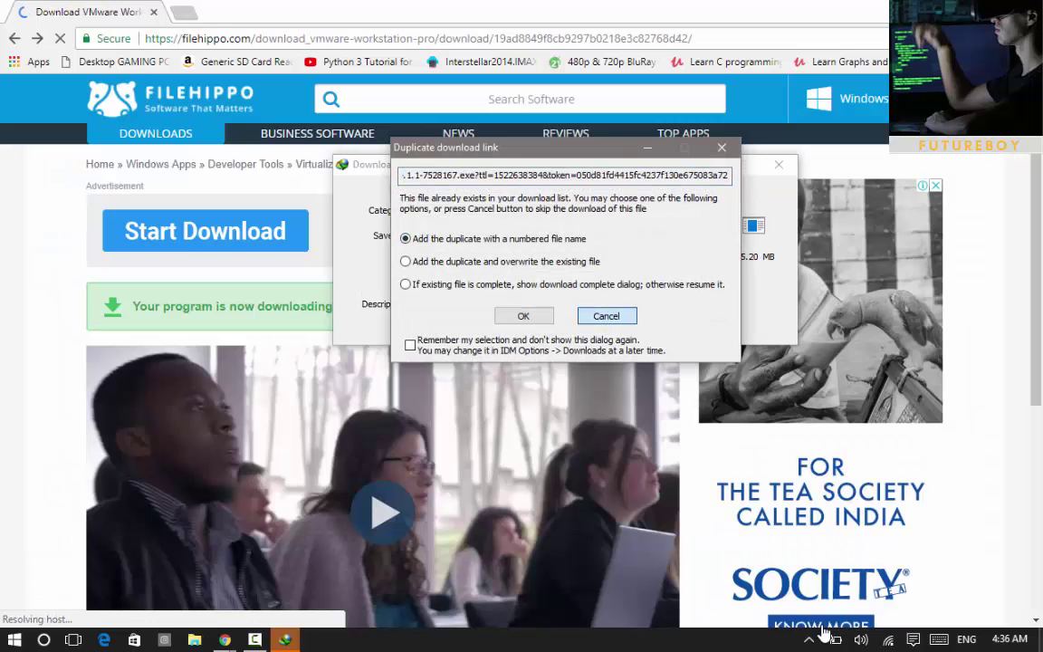
key("Return")
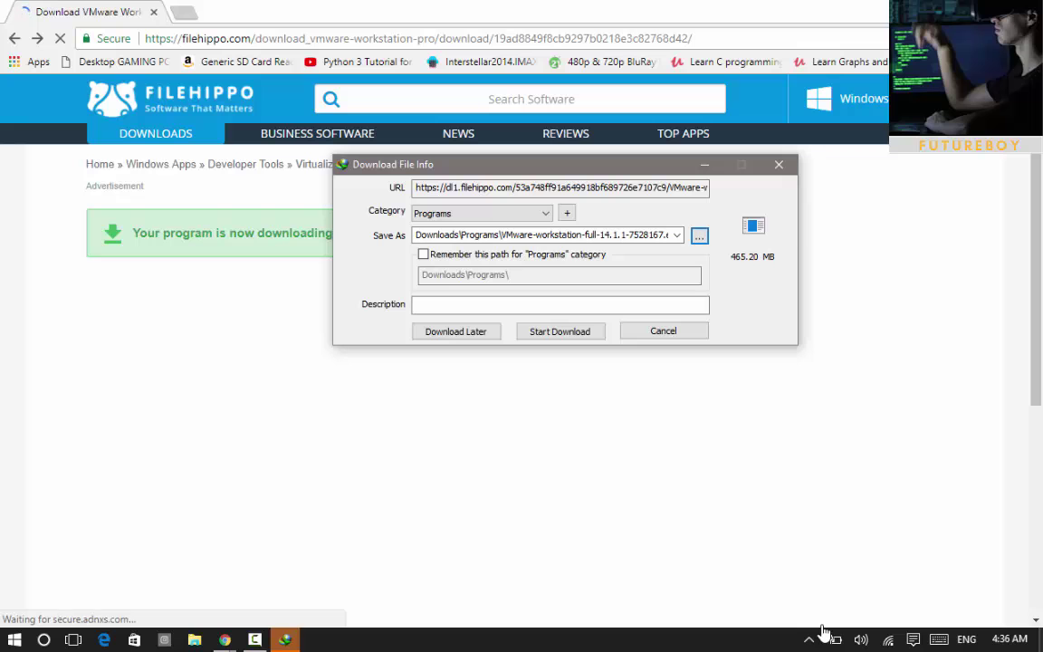
Choose a save location for the installer under the name VMware-workstation-full-14.1.1-7528167 and acknowledge the disk space warning
key("Return")
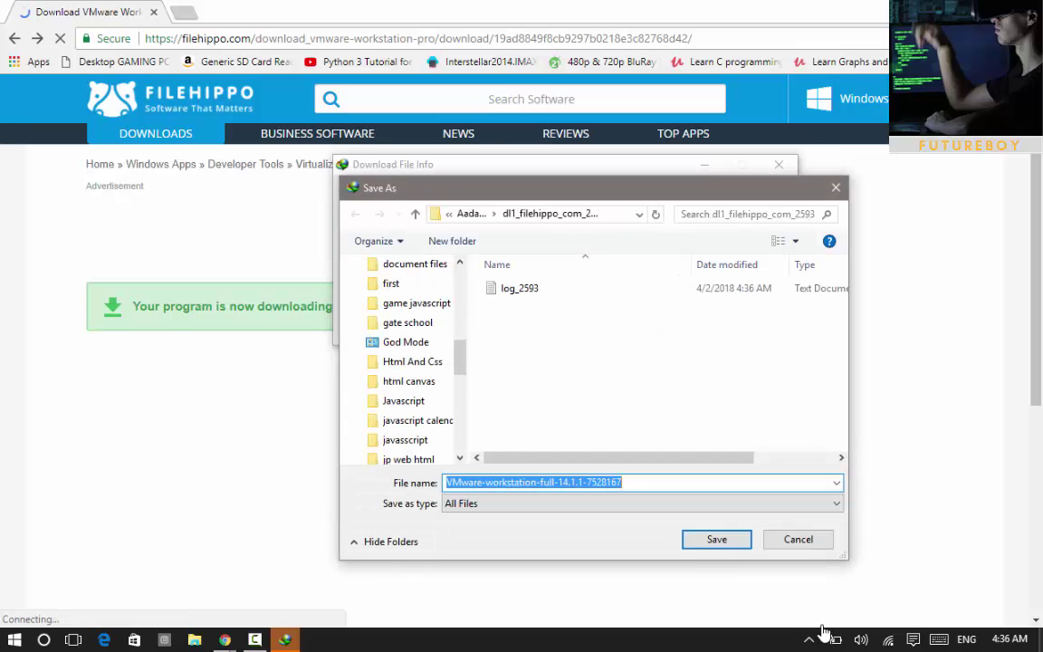
key("Return")
key("Return")
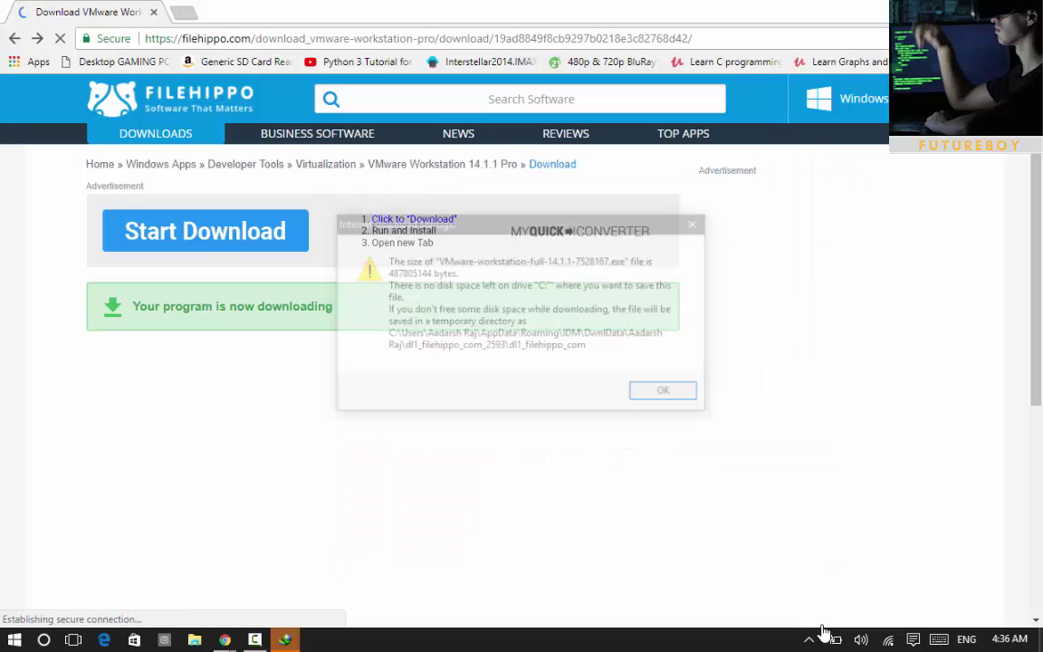
key("Return")
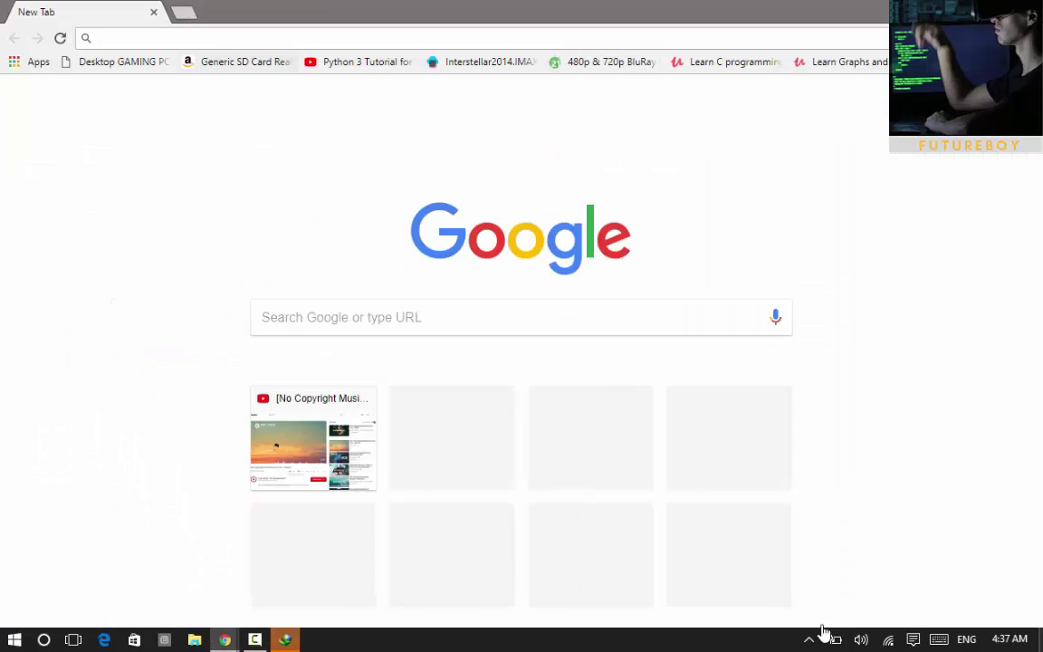
Go to the Google home page again, search for "dwonload vmware virtual machine" and look through the results
type("g")
key("Return")
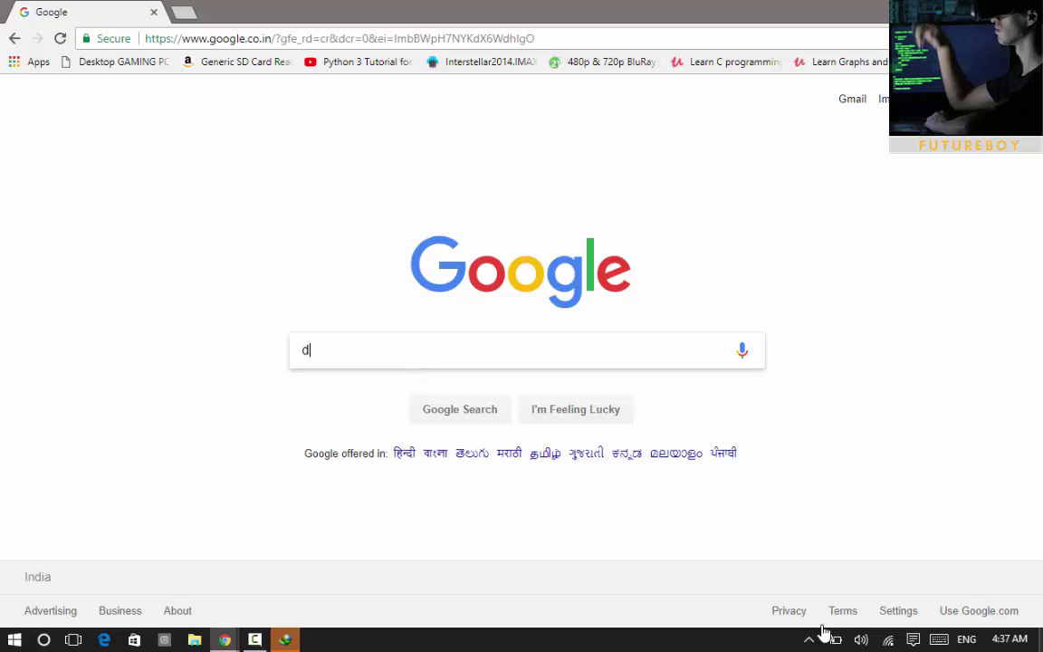
type("wonload vmwar")
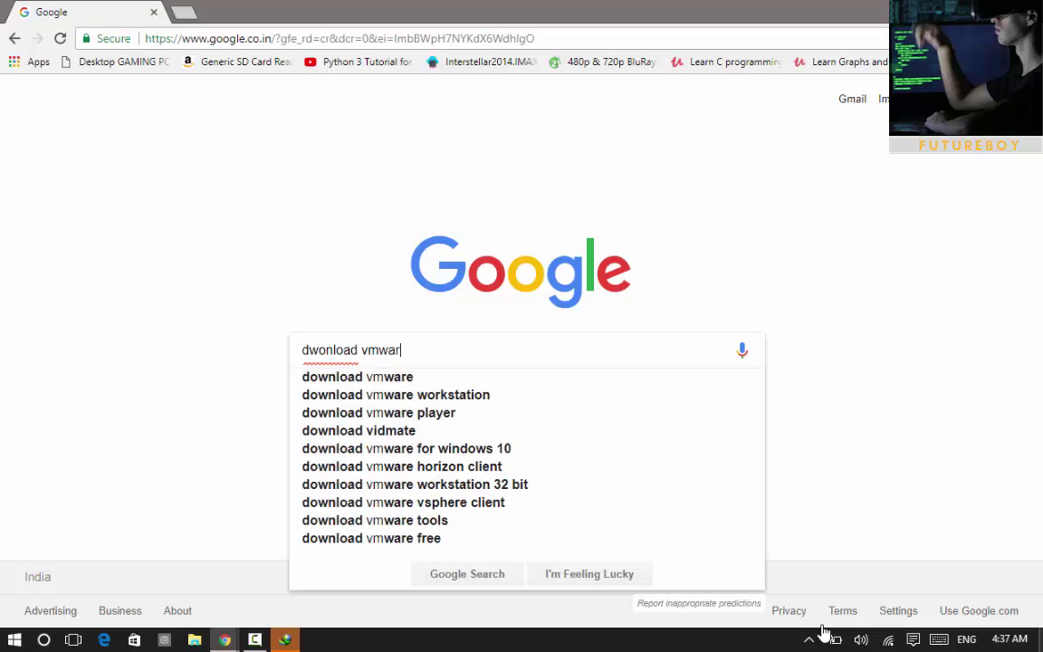
type("e virtu")
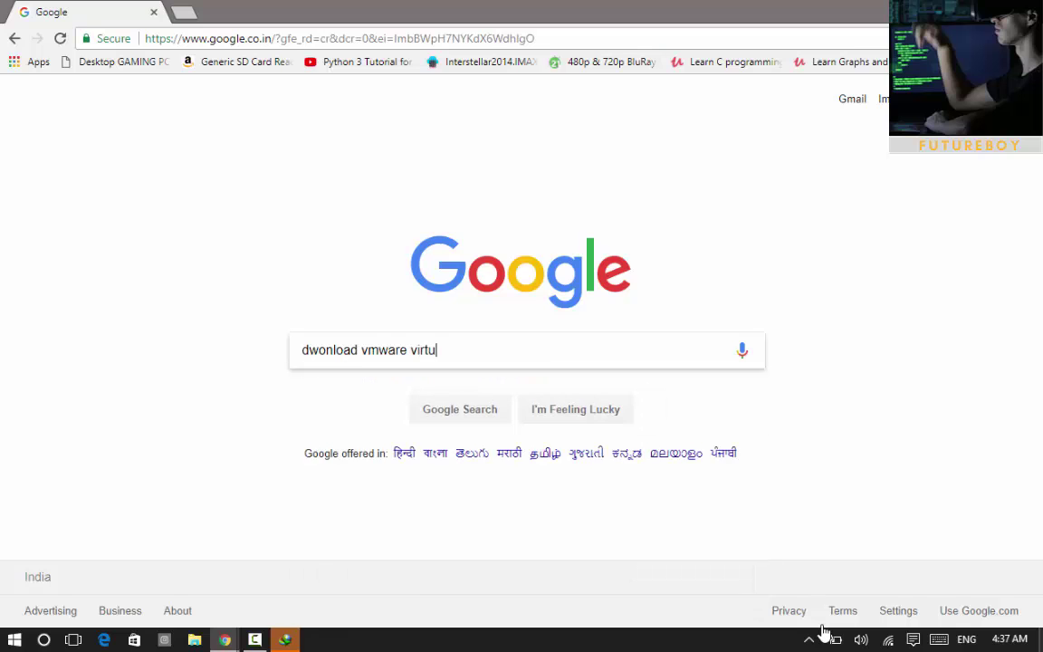
type("al machine")
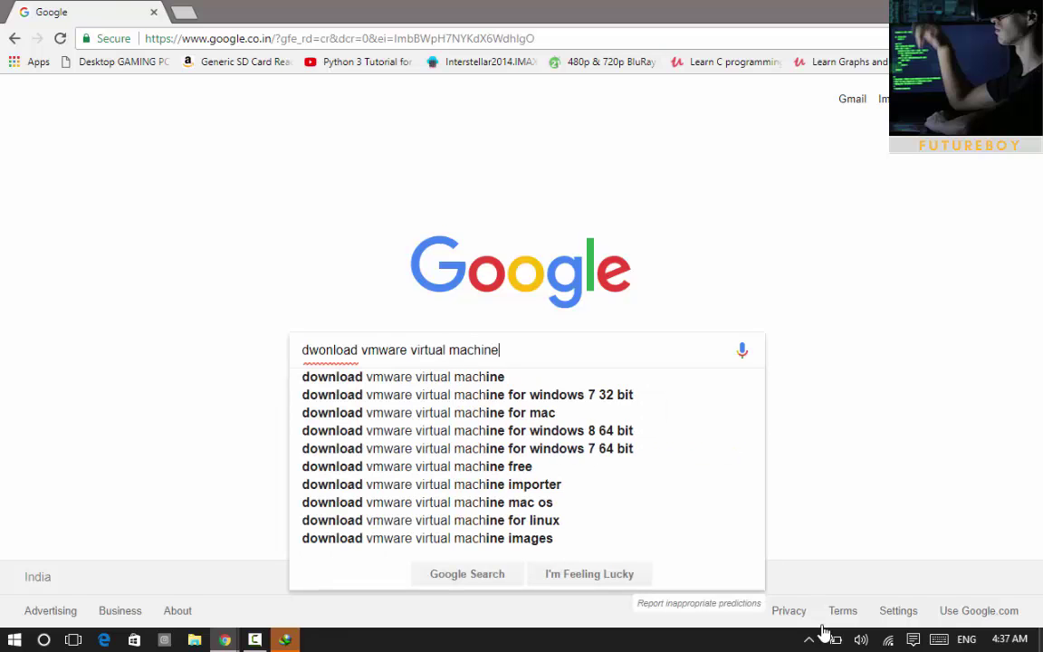
key("Return")
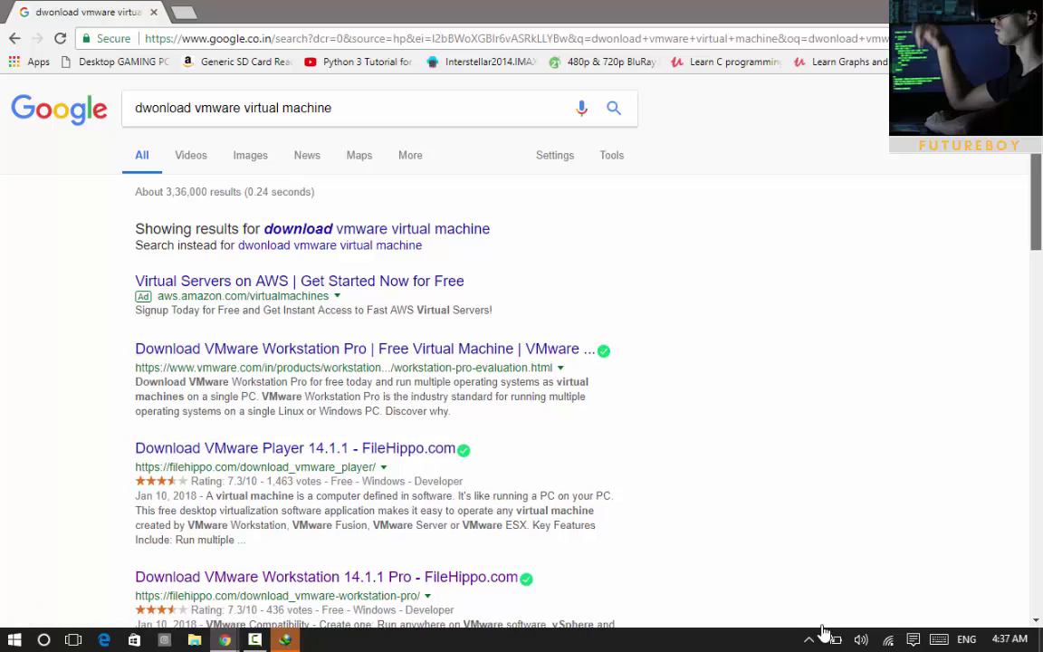
scroll(362, 437, "down", 2)
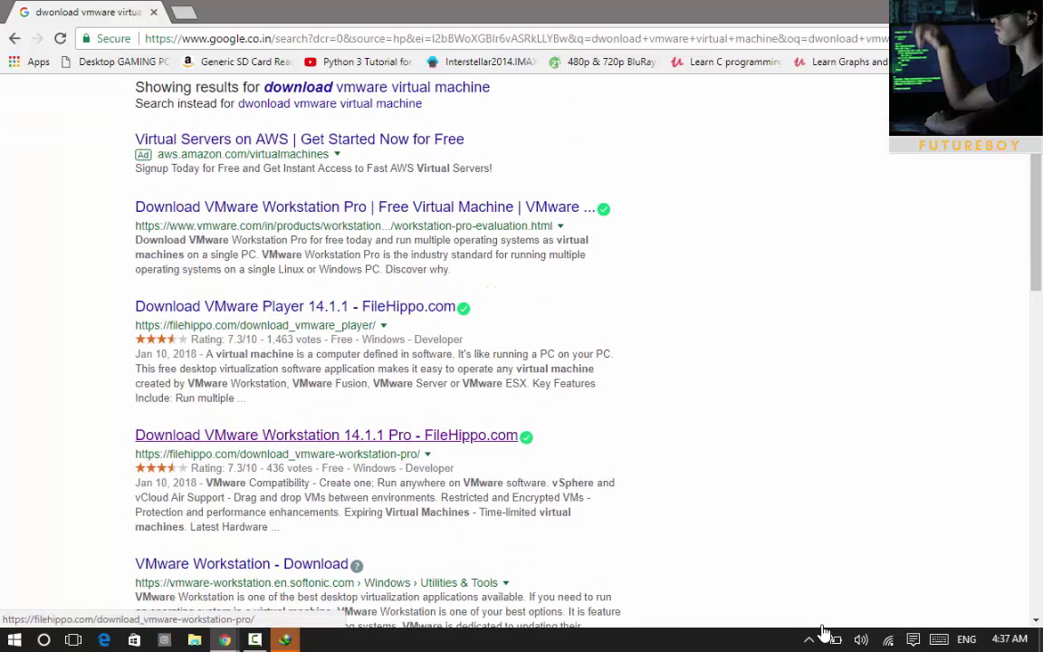